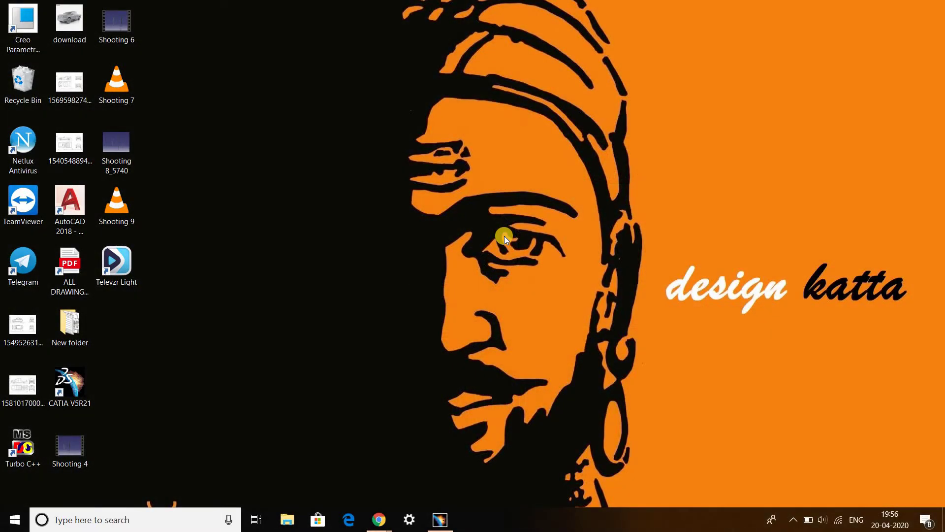
# Step: Create a Generative Sheetmetal part 'tutorial no 20' with 2mm thickness and 4mm bend radius
pyautogui.click(439, 519)
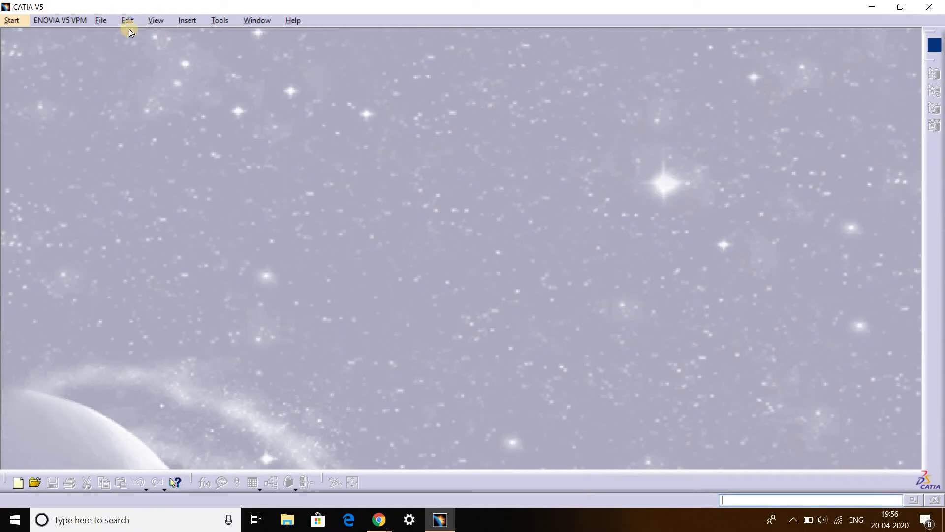
pyautogui.click(8, 22)
pyautogui.moveTo(48, 49)
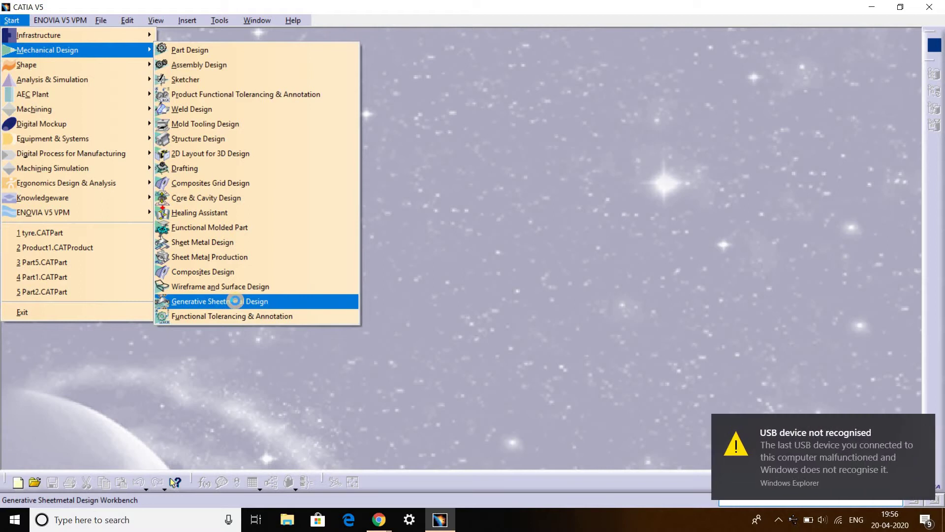
pyautogui.click(235, 301)
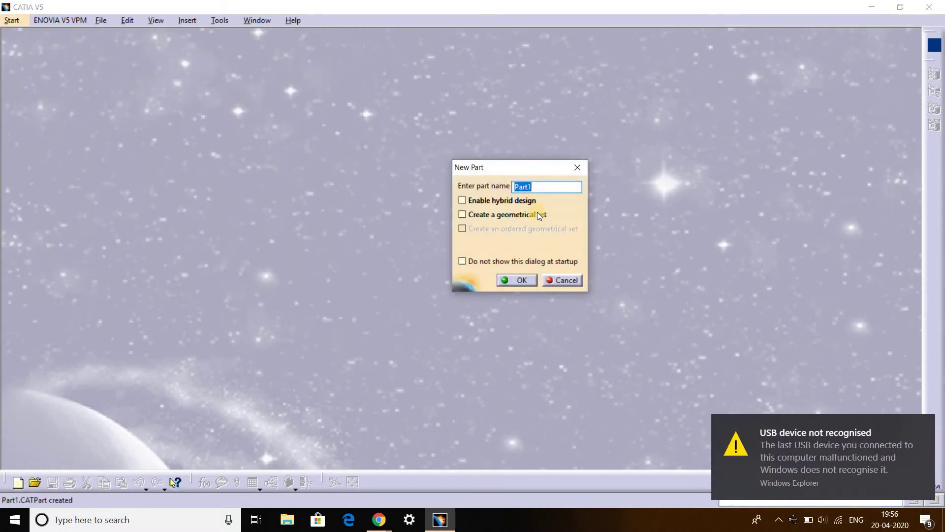
pyautogui.write('tutori')
pyautogui.write('al')
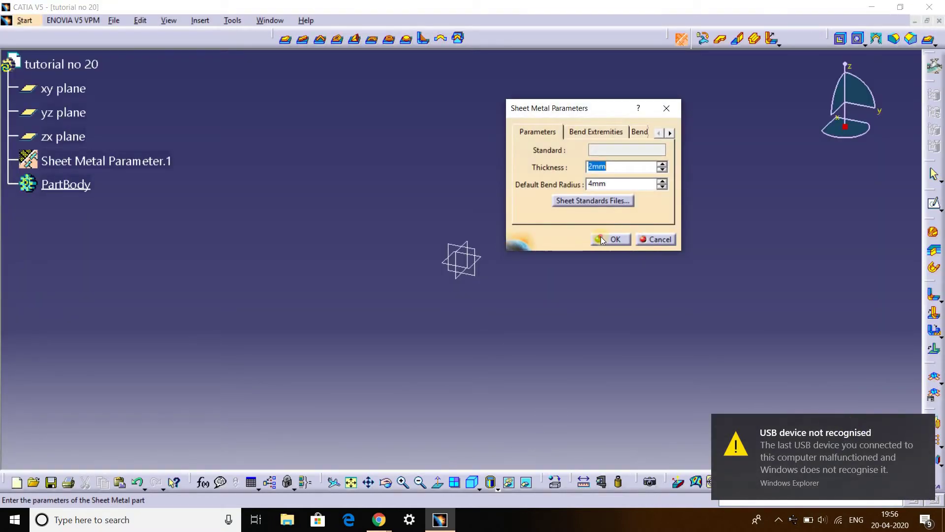
pyautogui.click(603, 240)
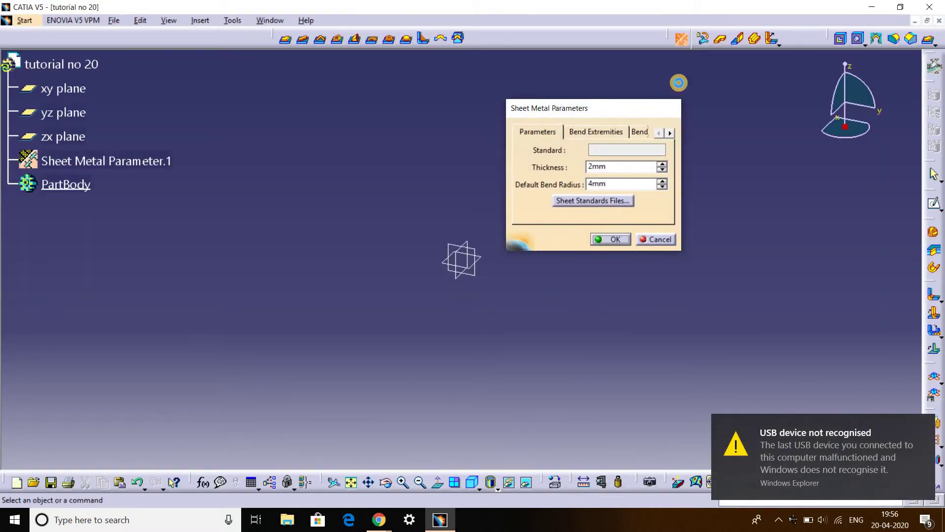
# Step: Build Wall.1 from a rectangle sketched on the xy plane, first corner at -100, 70
pyautogui.click(725, 40)
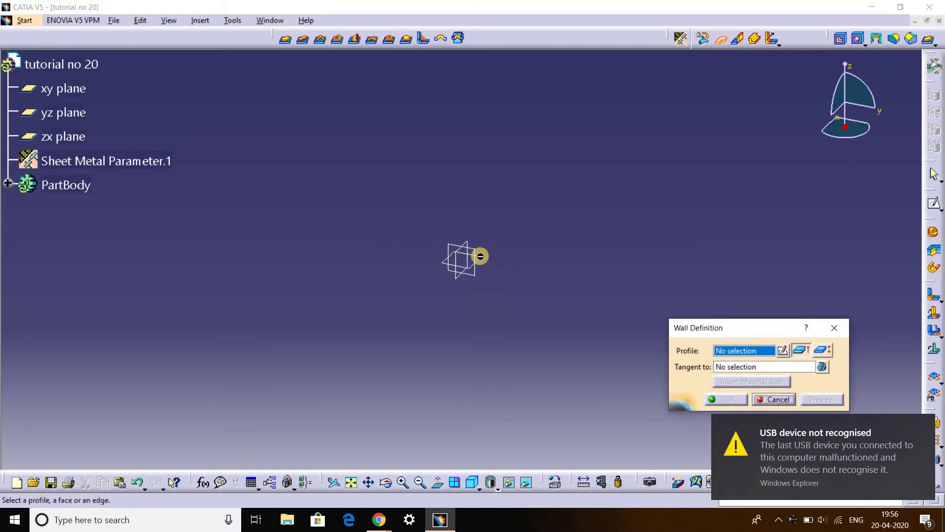
pyautogui.click(783, 350)
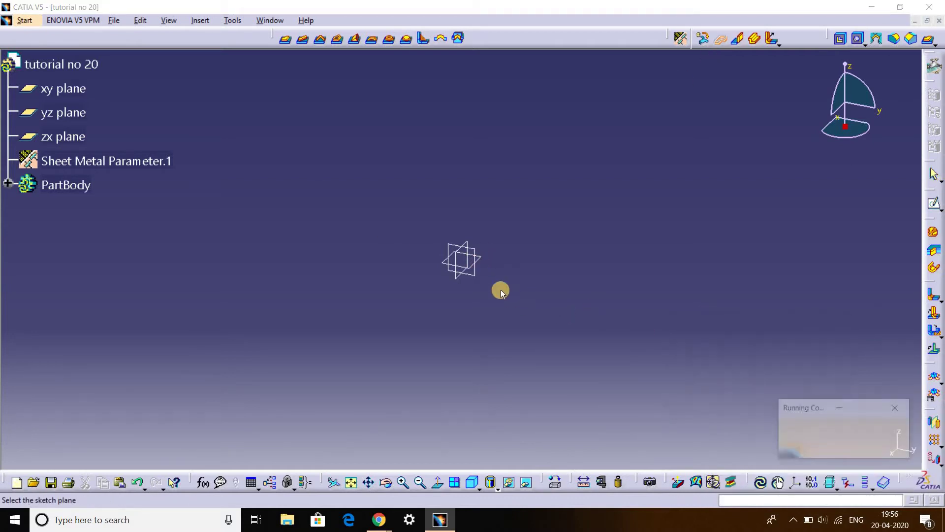
pyautogui.click(478, 259)
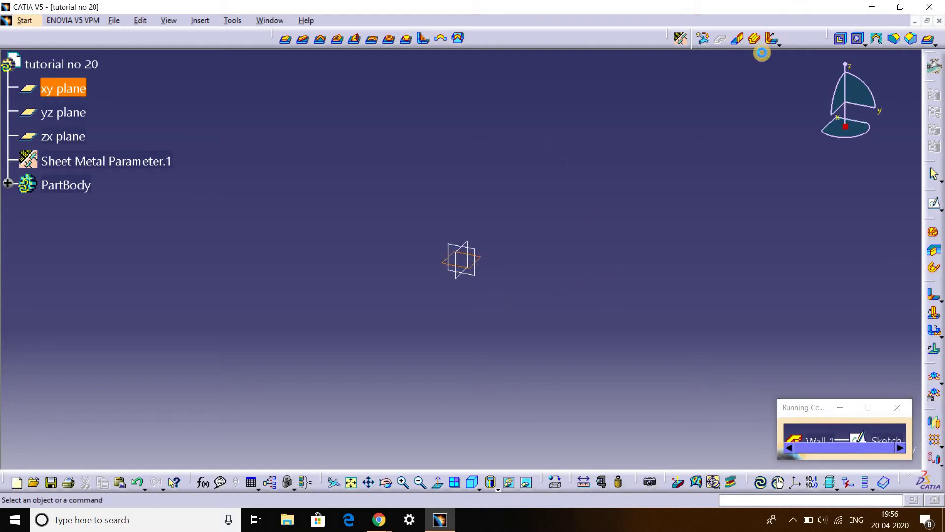
pyautogui.click(699, 38)
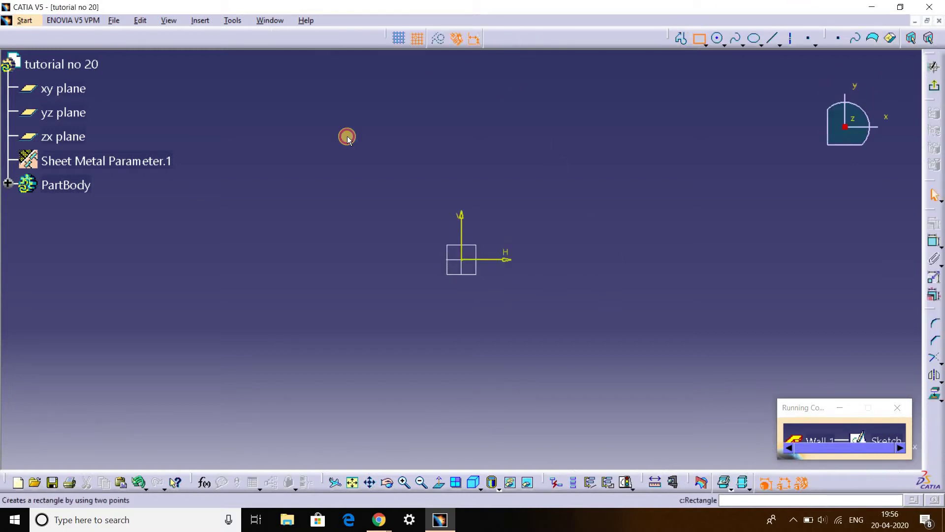
pyautogui.click(270, 119)
pyautogui.click(705, 416)
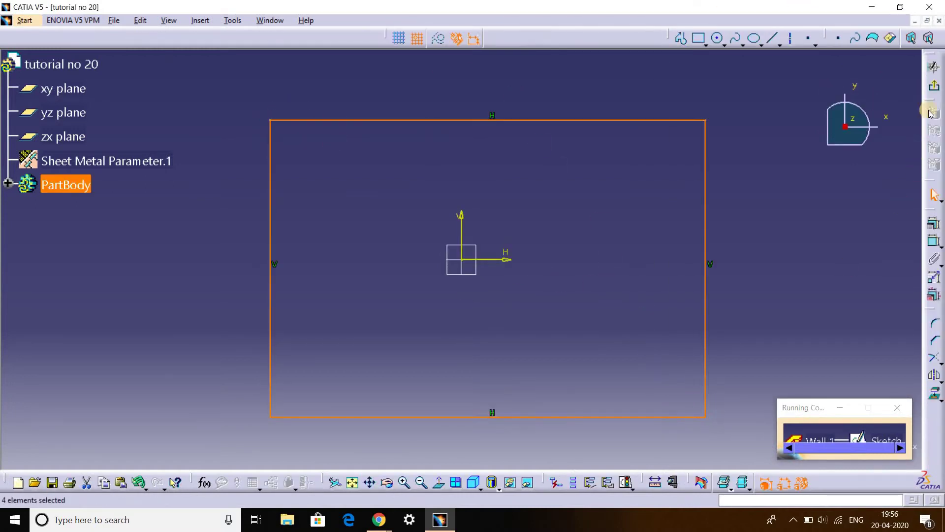
pyautogui.click(934, 86)
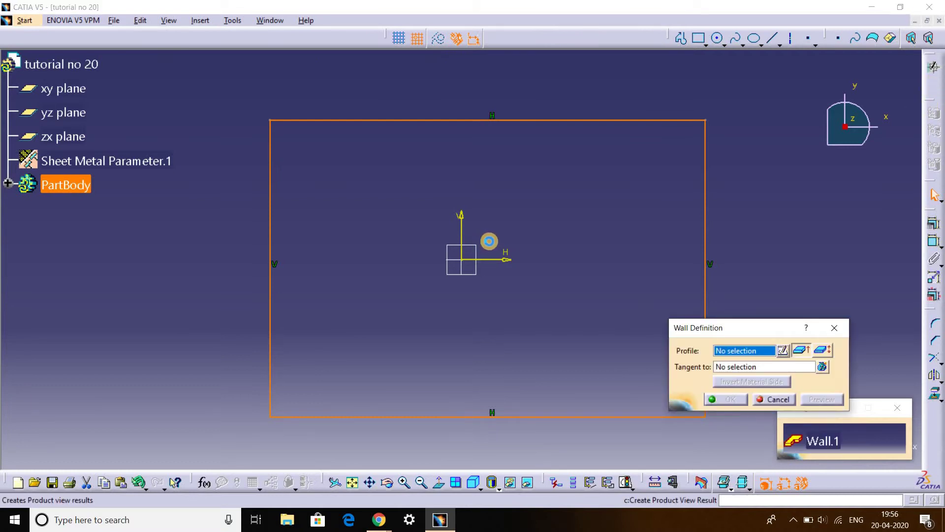
pyautogui.click(729, 399)
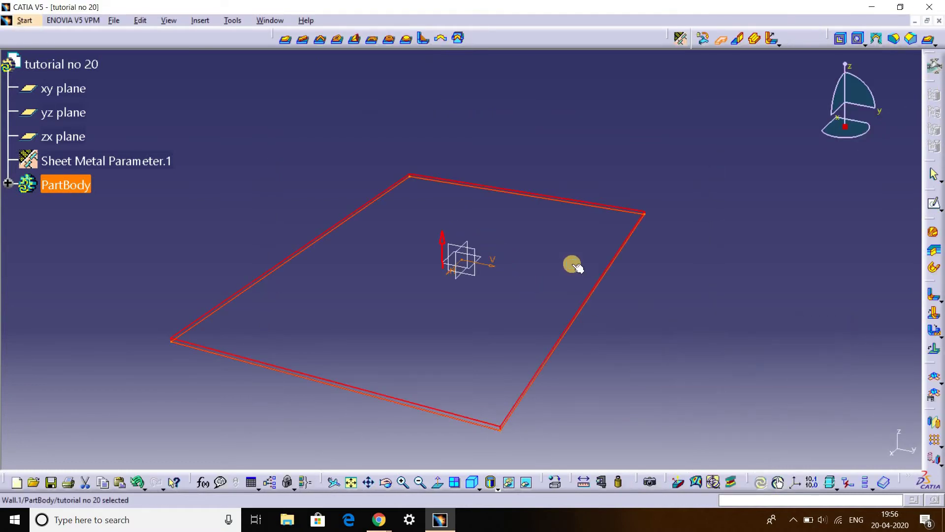
# Step: Orbit the view to look over the flat plate from another angle
pyautogui.moveTo(660, 251)
pyautogui.mouseDown(button='middle')
pyautogui.moveTo(291, 306)
pyautogui.moveTo(300, 357)
pyautogui.moveTo(458, 403)
pyautogui.moveTo(321, 355)
pyautogui.moveTo(387, 155)
pyautogui.moveTo(379, 128)
pyautogui.mouseUp(button='middle')
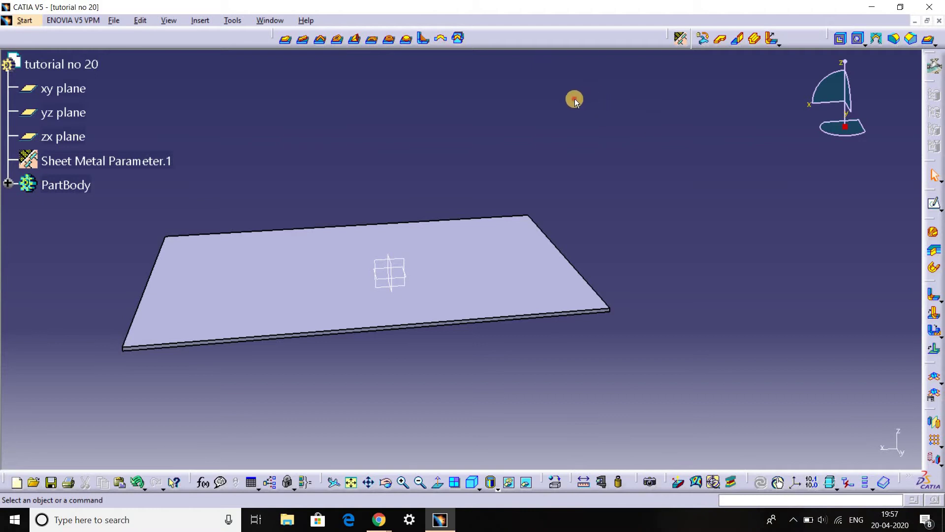
pyautogui.moveTo(574, 99)
pyautogui.mouseDown()
pyautogui.moveTo(942, 360)
pyautogui.moveTo(889, 375)
pyautogui.moveTo(816, 192)
pyautogui.mouseUp()
# Step: Start a louver whose profile is a 140 x 40 mm rectangle sketched on the plate's top face
pyautogui.click(355, 40)
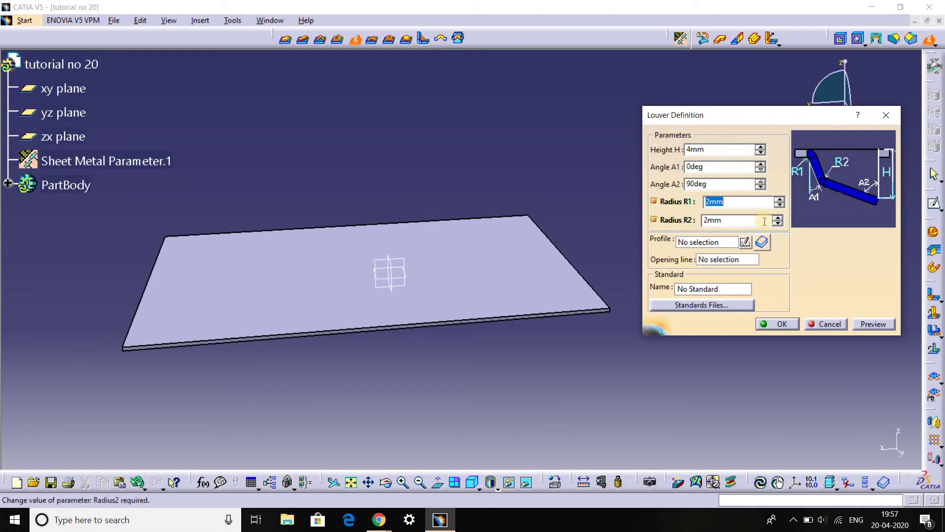
pyautogui.click(745, 241)
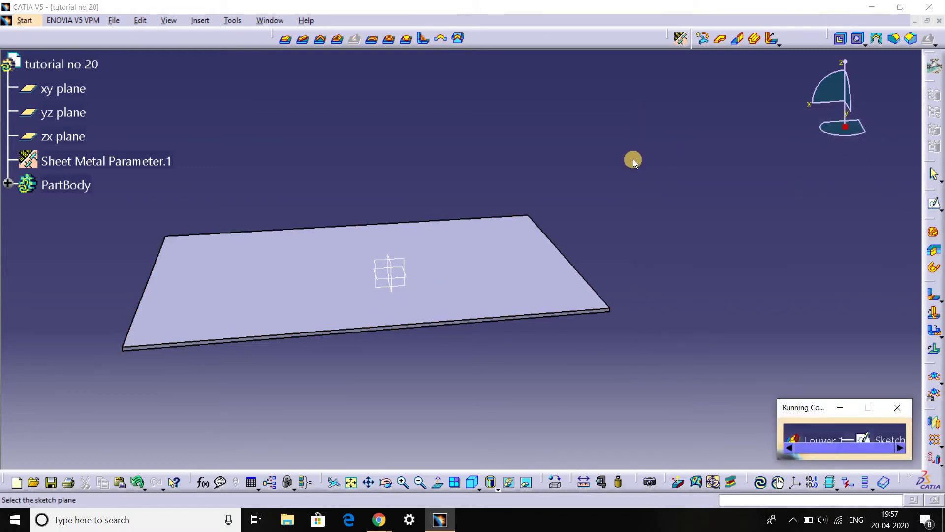
pyautogui.click(335, 284)
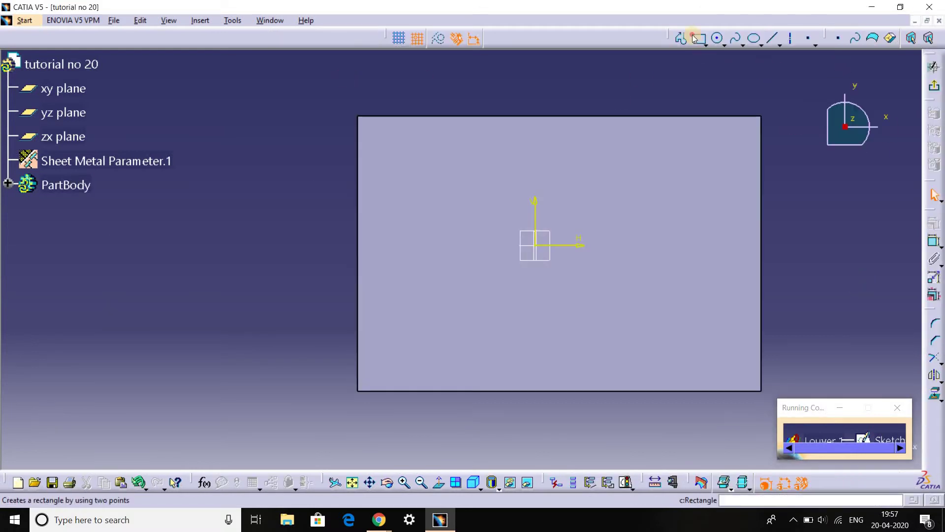
pyautogui.click(694, 38)
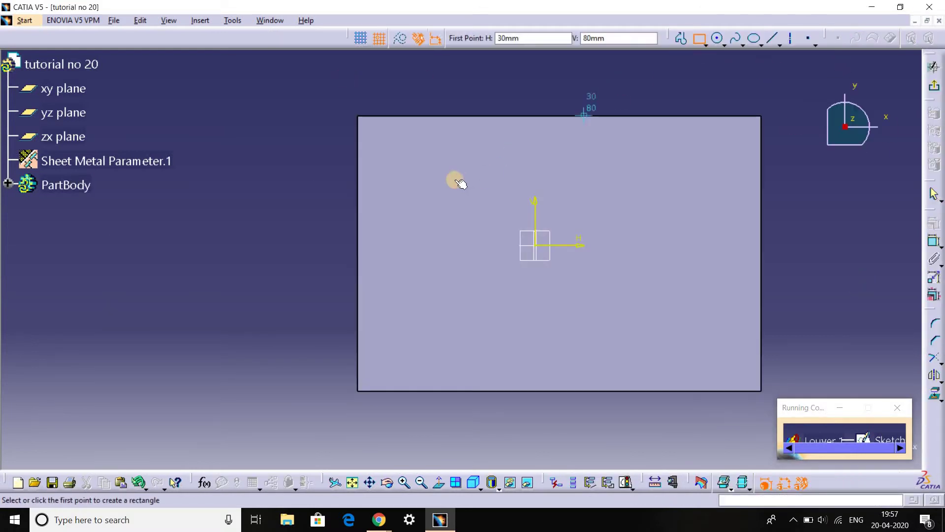
pyautogui.click(455, 180)
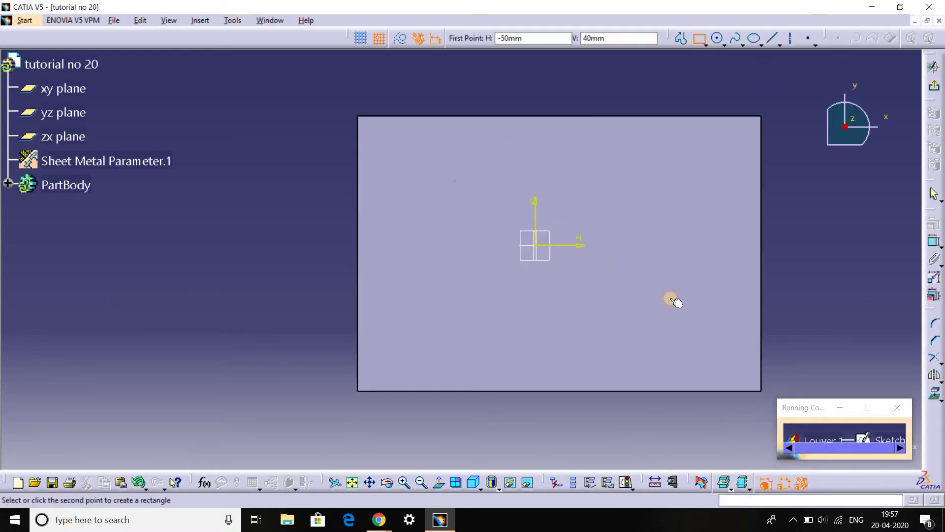
pyautogui.click(681, 246)
pyautogui.click(928, 38)
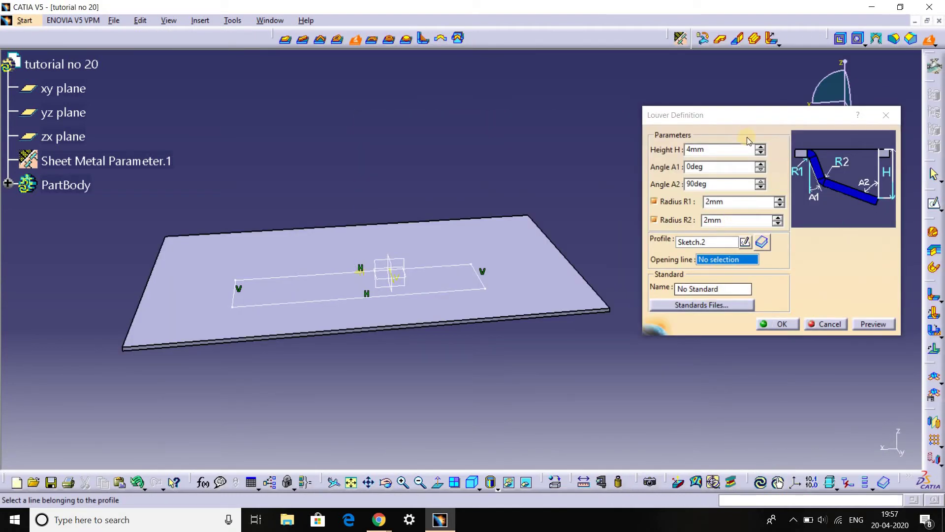
# Step: Use the Sketch.2 edge as the louver's opening line and preview the raised slot
pyautogui.click(705, 260)
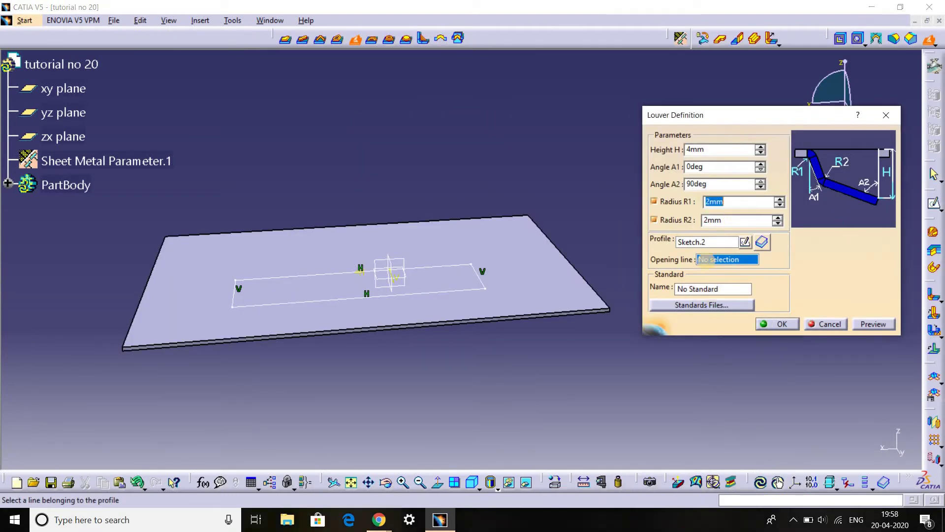
pyautogui.click(347, 298)
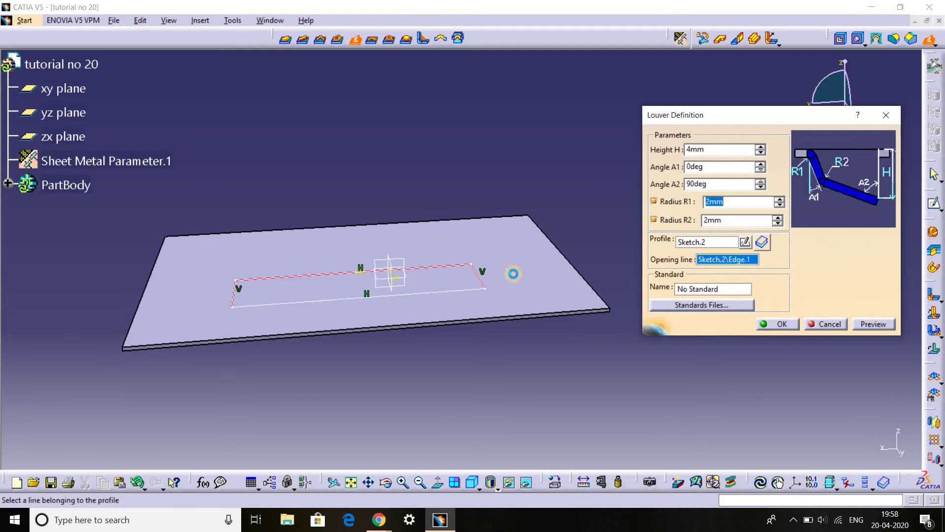
pyautogui.click(873, 324)
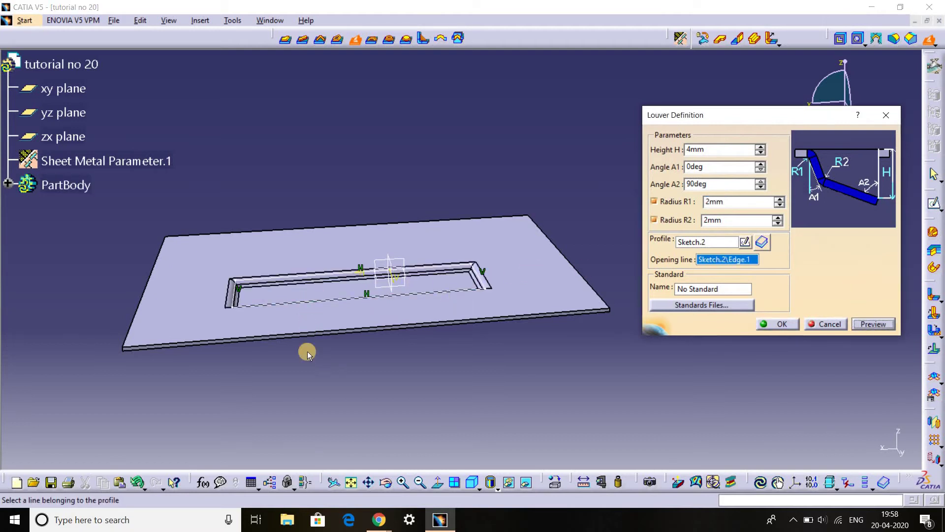
pyautogui.moveTo(306, 352)
pyautogui.mouseDown(button='middle')
pyautogui.moveTo(335, 388)
pyautogui.moveTo(321, 323)
pyautogui.moveTo(473, 202)
pyautogui.moveTo(346, 232)
pyautogui.moveTo(295, 329)
pyautogui.moveTo(458, 348)
pyautogui.moveTo(319, 338)
pyautogui.moveTo(607, 217)
pyautogui.moveTo(384, 262)
pyautogui.moveTo(443, 221)
pyautogui.mouseUp(button='middle')
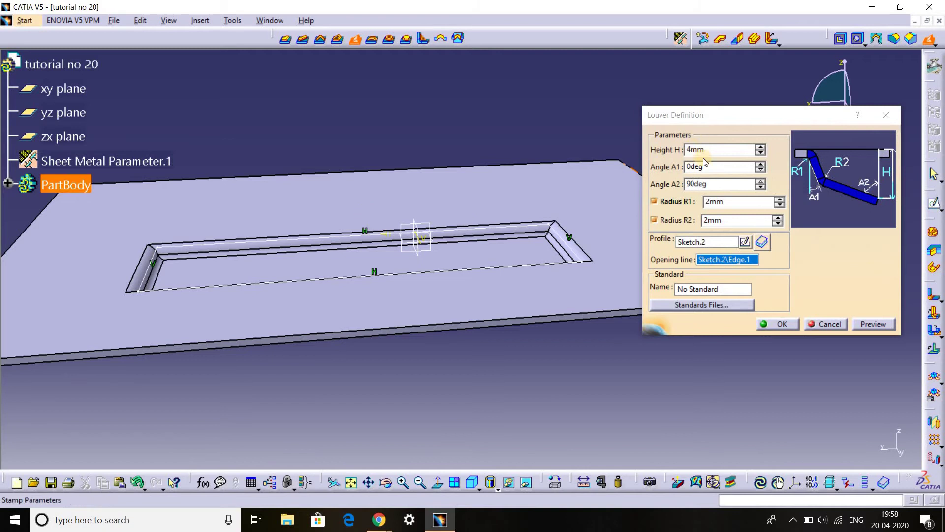
# Step: Set the louver height to 20mm and angle A1 to 30°, checking the preview
pyautogui.doubleClick(753, 149)
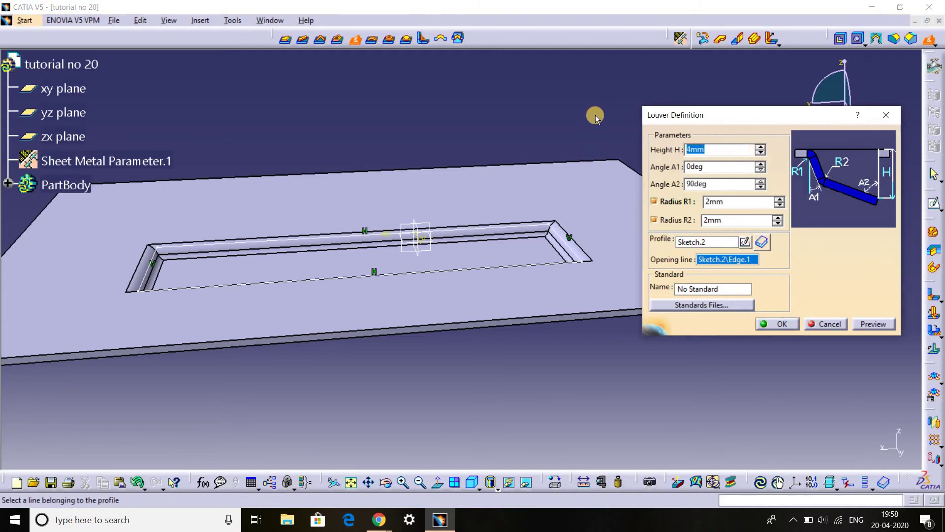
pyautogui.write('20')
pyautogui.click(871, 325)
pyautogui.moveTo(443, 333)
pyautogui.mouseDown(button='middle')
pyautogui.moveTo(244, 220)
pyautogui.moveTo(175, 236)
pyautogui.moveTo(106, 236)
pyautogui.moveTo(238, 196)
pyautogui.moveTo(481, 278)
pyautogui.moveTo(622, 308)
pyautogui.moveTo(477, 327)
pyautogui.moveTo(464, 323)
pyautogui.moveTo(472, 315)
pyautogui.mouseUp(button='middle')
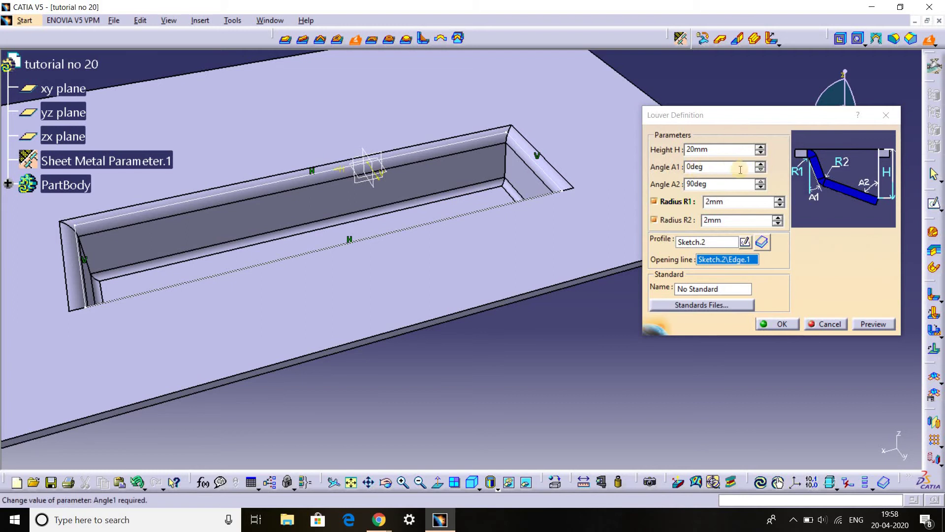
pyautogui.doubleClick(699, 169)
pyautogui.write('30')
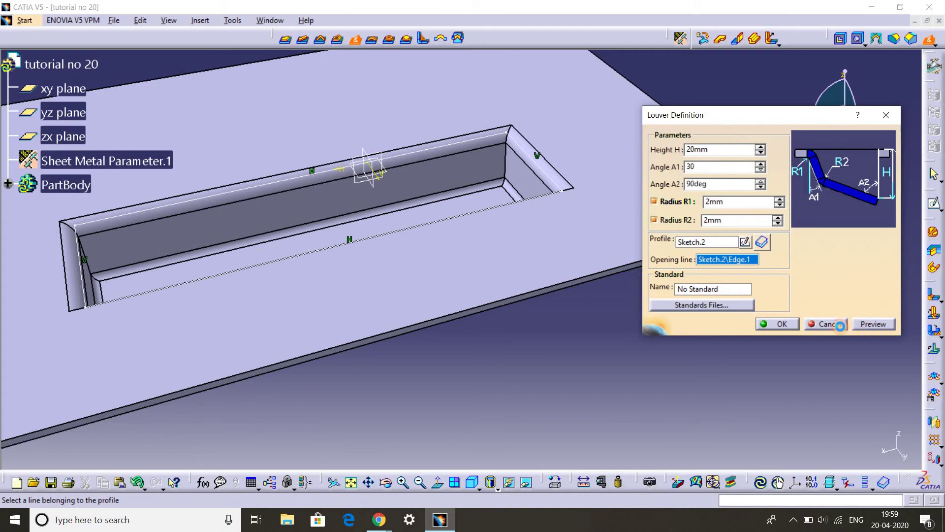
pyautogui.moveTo(422, 213)
pyautogui.mouseDown(button='middle')
pyautogui.moveTo(512, 123)
pyautogui.moveTo(637, 327)
pyautogui.moveTo(456, 274)
pyautogui.moveTo(333, 302)
pyautogui.moveTo(483, 336)
pyautogui.moveTo(272, 270)
pyautogui.moveTo(166, 332)
pyautogui.mouseUp(button='middle')
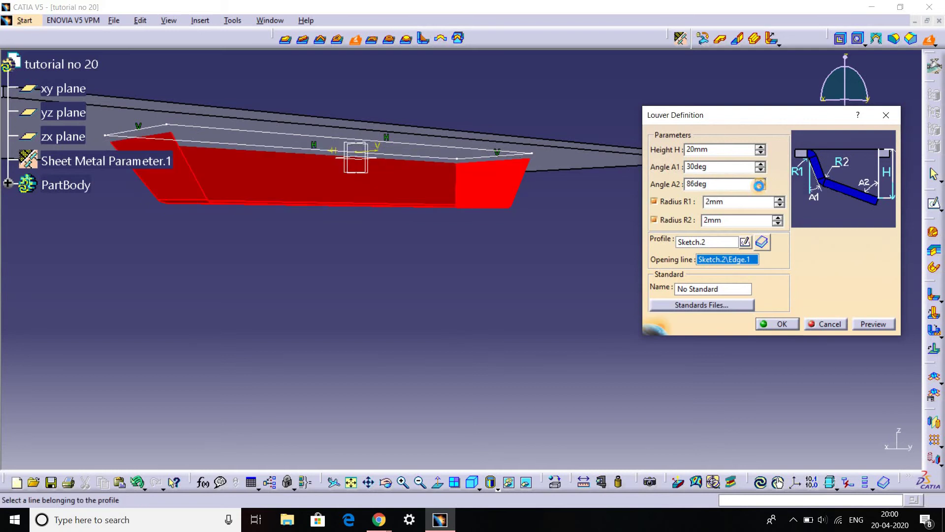
# Step: Lower louver angle A2 to 72° and inspect the updated preview
pyautogui.moveTo(760, 185); pyautogui.dragTo(764, 219)
pyautogui.moveTo(432, 177)
pyautogui.mouseDown(button='middle')
pyautogui.moveTo(450, 238)
pyautogui.moveTo(518, 186)
pyautogui.moveTo(499, 198)
pyautogui.mouseUp(button='middle')
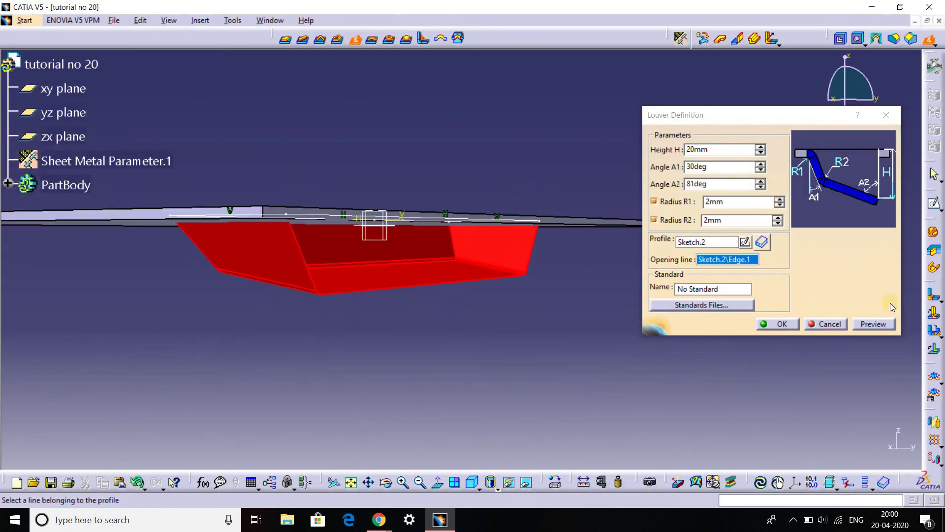
pyautogui.click(872, 323)
pyautogui.moveTo(517, 244)
pyautogui.mouseDown(button='middle')
pyautogui.moveTo(529, 334)
pyautogui.moveTo(638, 339)
pyautogui.moveTo(433, 253)
pyautogui.moveTo(438, 265)
pyautogui.mouseUp(button='middle')
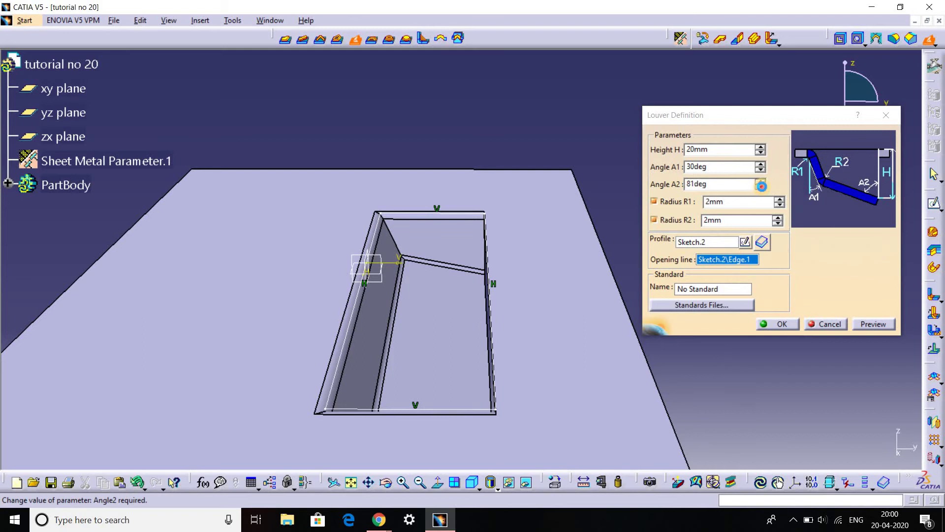
pyautogui.click(761, 187)
pyautogui.click(761, 187)
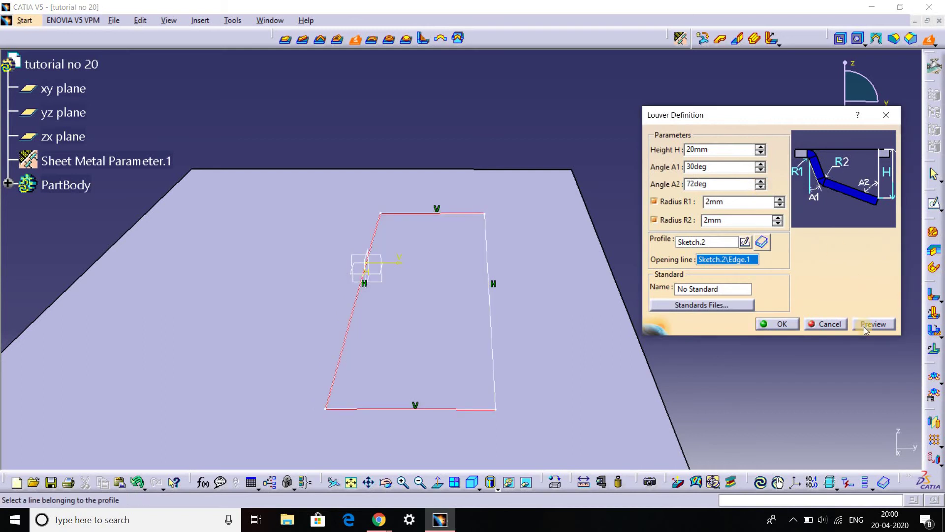
pyautogui.click(874, 324)
pyautogui.moveTo(488, 291)
pyautogui.mouseDown(button='middle')
pyautogui.moveTo(486, 190)
pyautogui.moveTo(338, 190)
pyautogui.moveTo(436, 270)
pyautogui.moveTo(606, 320)
pyautogui.moveTo(326, 196)
pyautogui.moveTo(255, 184)
pyautogui.moveTo(479, 297)
pyautogui.moveTo(551, 289)
pyautogui.moveTo(406, 254)
pyautogui.moveTo(311, 259)
pyautogui.moveTo(460, 228)
pyautogui.moveTo(583, 226)
pyautogui.mouseUp(button='middle')
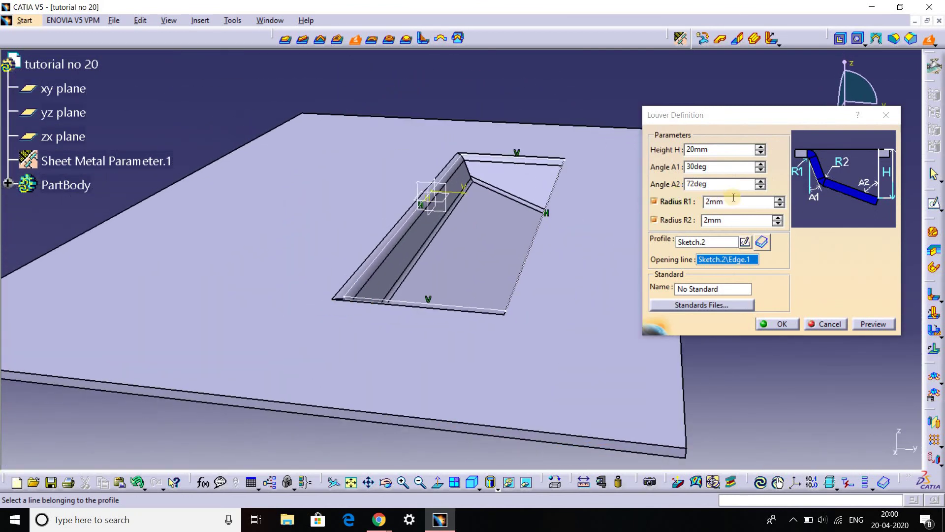
# Step: Set louver radius R1 to 8mm and R2 to 4mm, previewing after each
pyautogui.click(780, 201)
pyautogui.write('8')
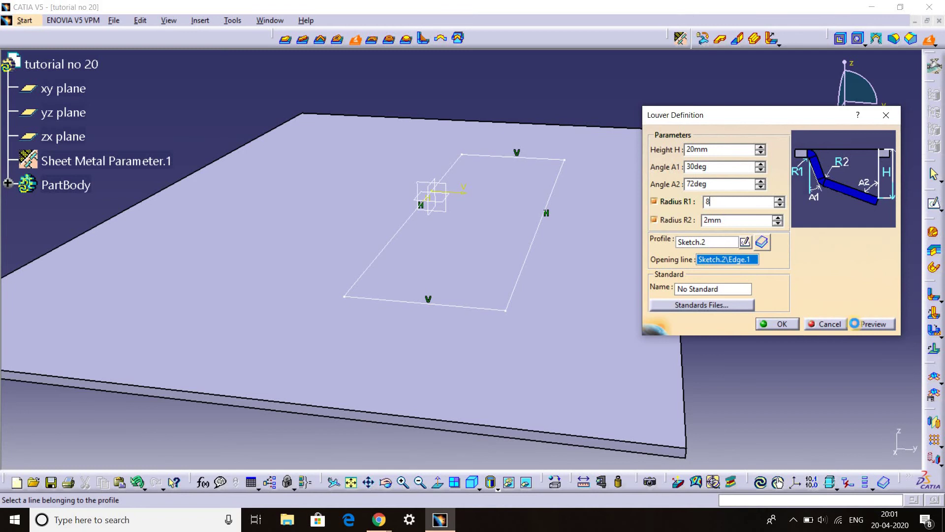
pyautogui.click(854, 324)
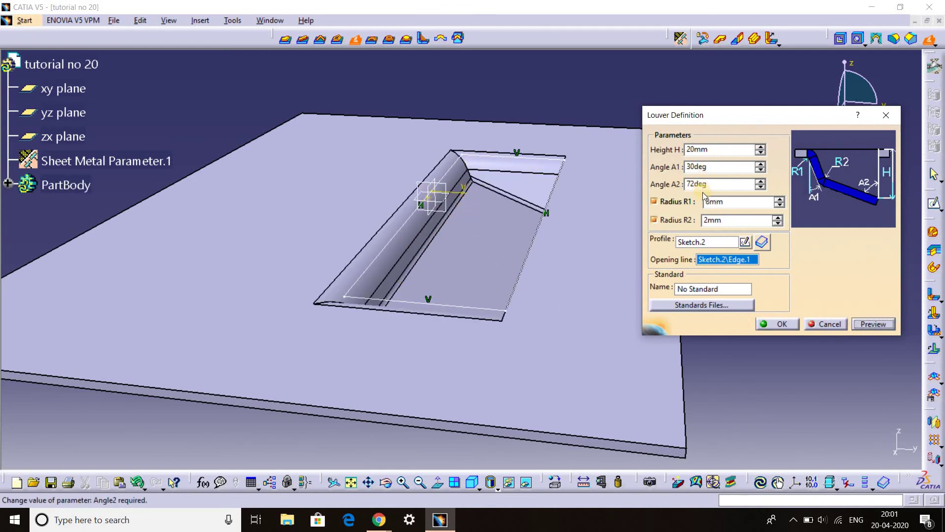
pyautogui.doubleClick(715, 221)
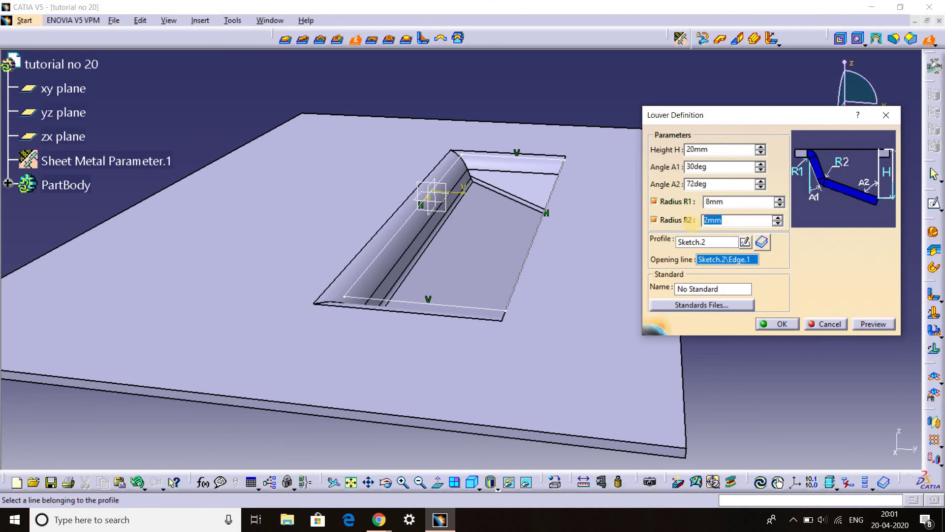
pyautogui.write('4')
pyautogui.click(871, 325)
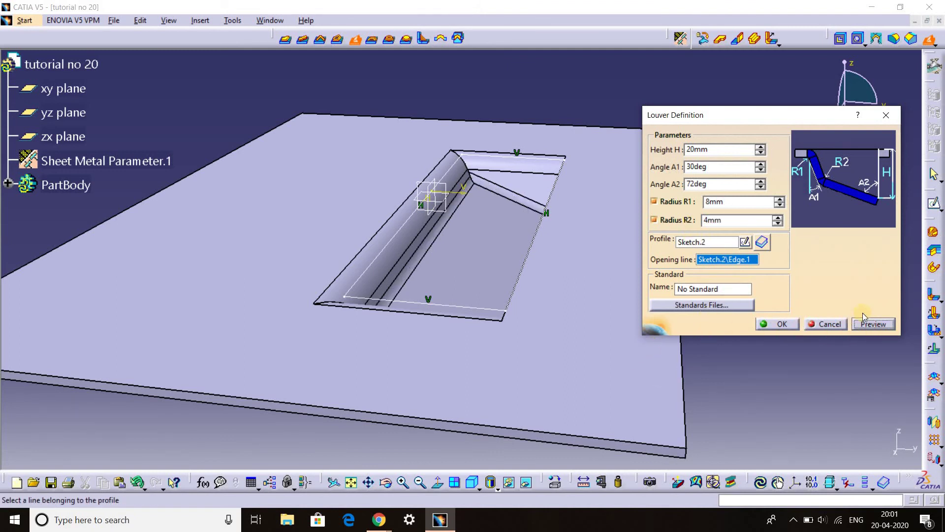
# Step: Pan toward the louver bend and move the Louver Definition dialog off to the right
pyautogui.moveTo(483, 348)
pyautogui.mouseDown(button='middle')
pyautogui.moveTo(510, 377)
pyautogui.moveTo(544, 204)
pyautogui.mouseUp(button='middle')
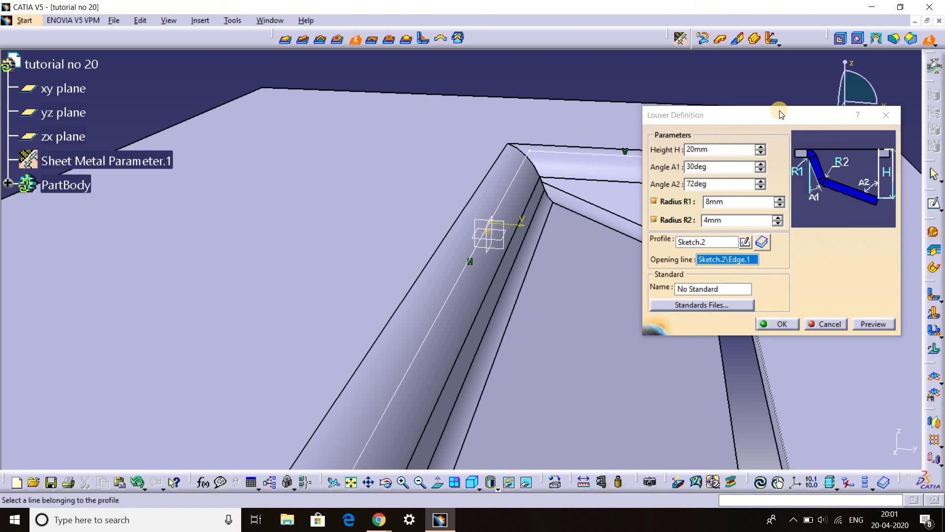
pyautogui.moveTo(780, 112)
pyautogui.mouseDown()
pyautogui.moveTo(642, 197)
pyautogui.moveTo(694, 217)
pyautogui.moveTo(761, 209)
pyautogui.mouseUp()
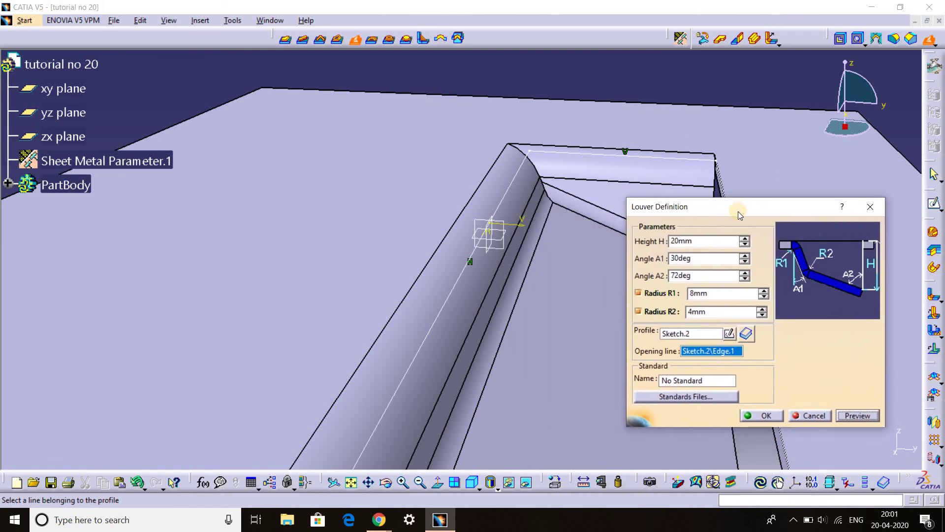
pyautogui.moveTo(737, 208); pyautogui.dragTo(822, 120)
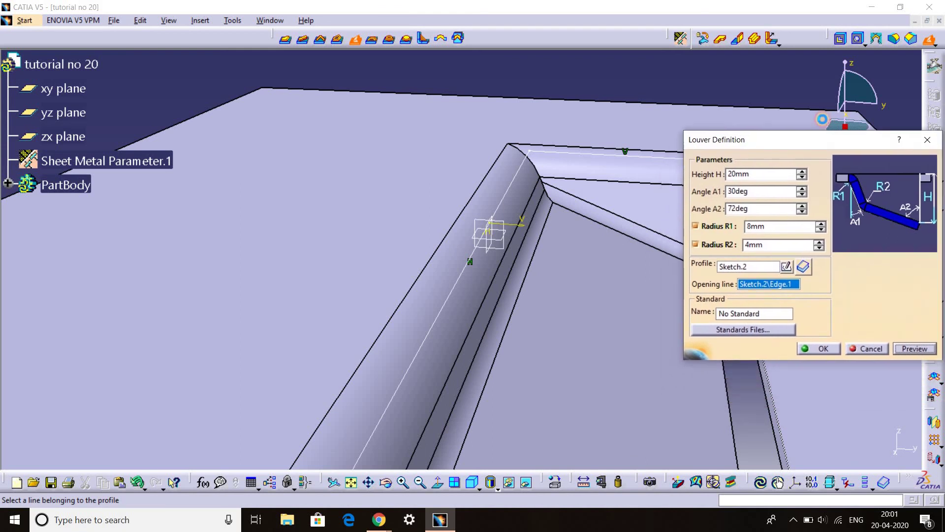
pyautogui.moveTo(822, 119); pyautogui.dragTo(869, 115)
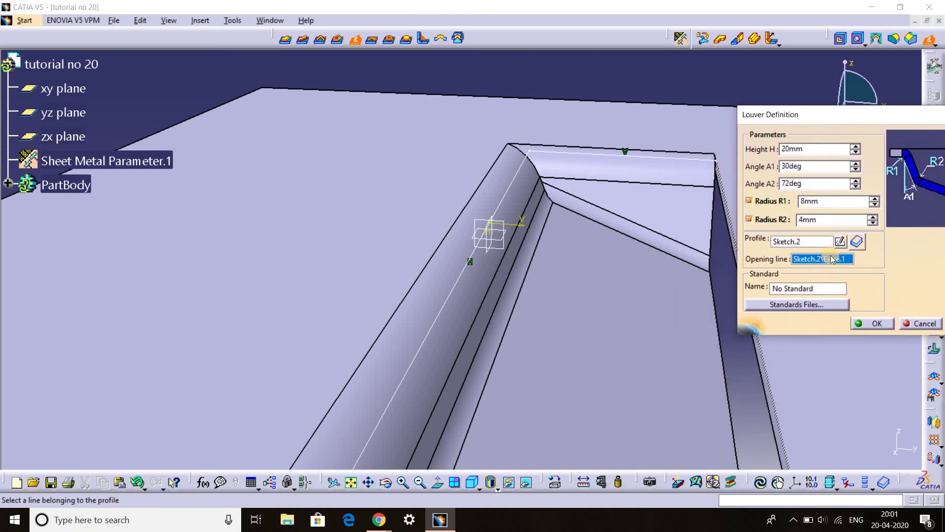